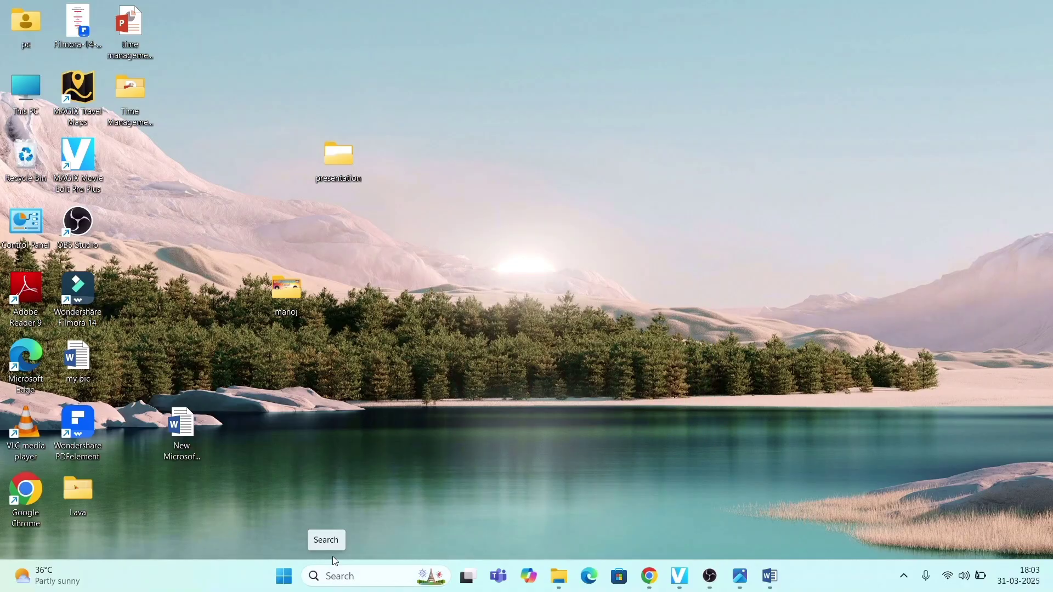
Launch Calendar from Start, close the Outlook welcome window, and reopen Start.
click(281, 586)
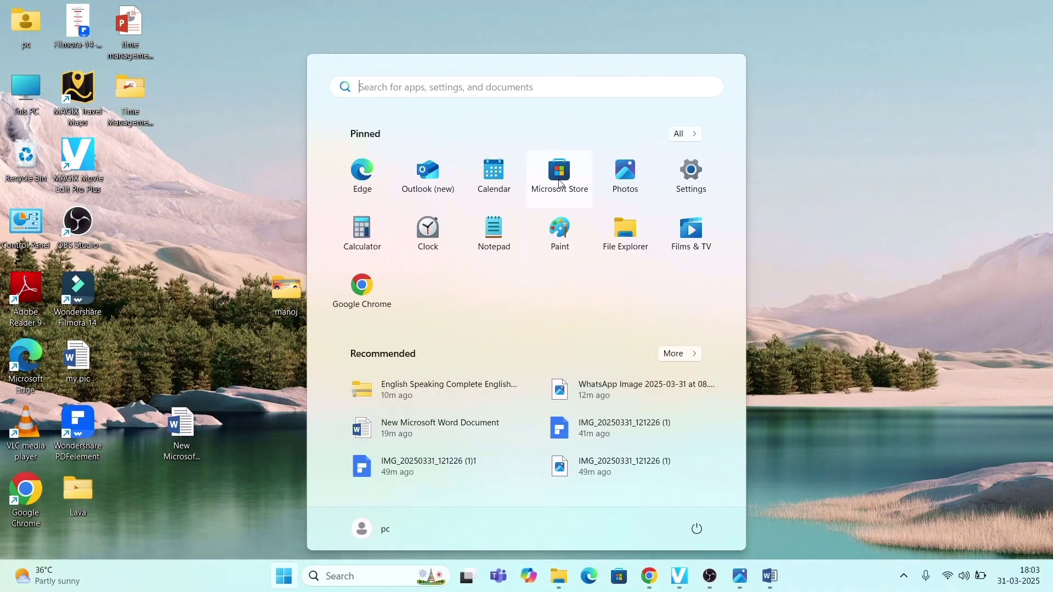
click(494, 178)
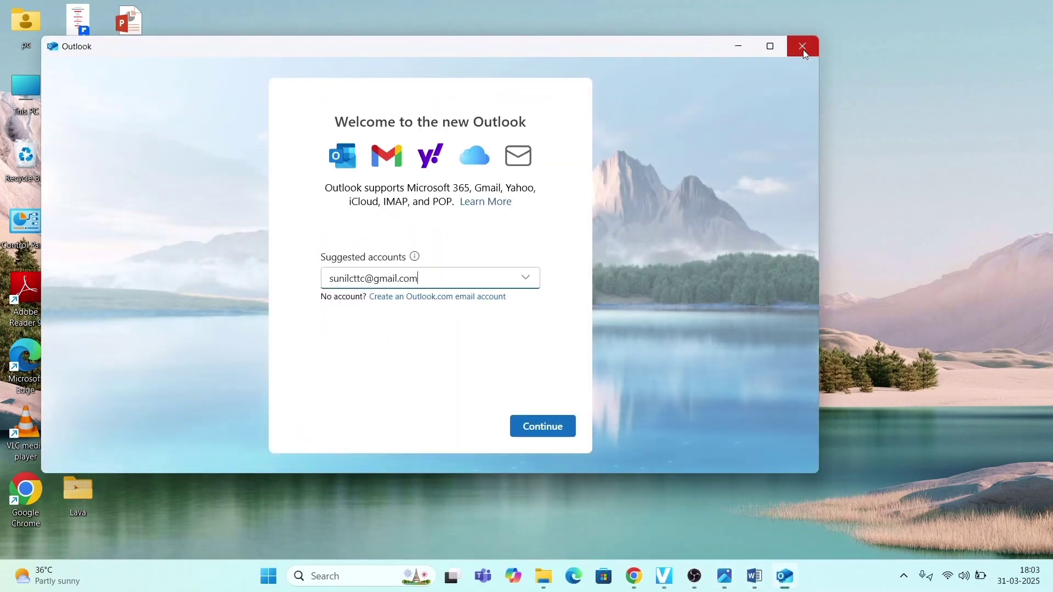
click(804, 50)
click(284, 576)
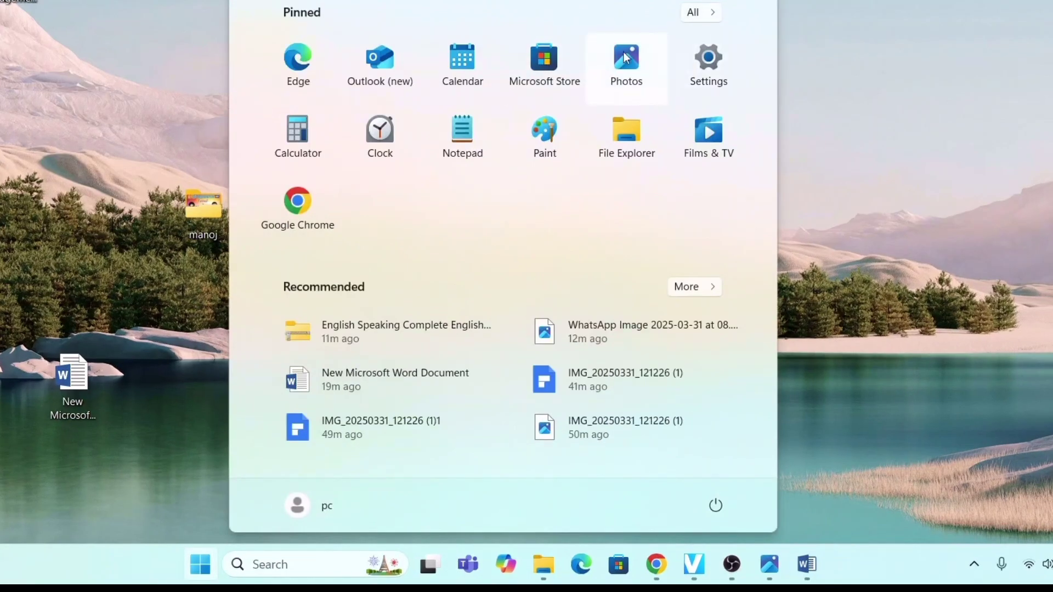
Launch Microsoft Store and browse its Apps section.
click(545, 60)
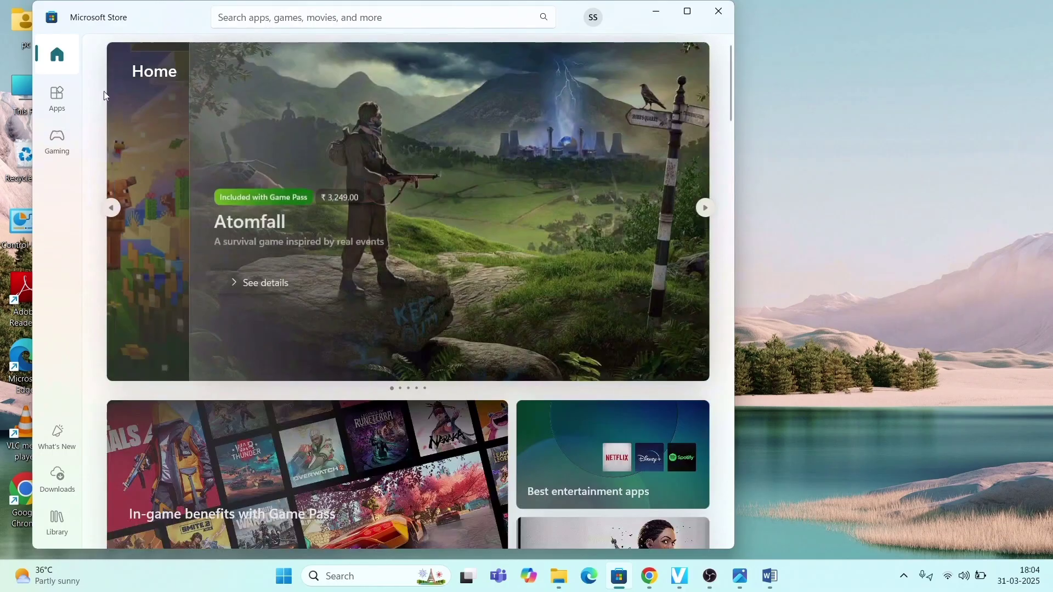
click(56, 100)
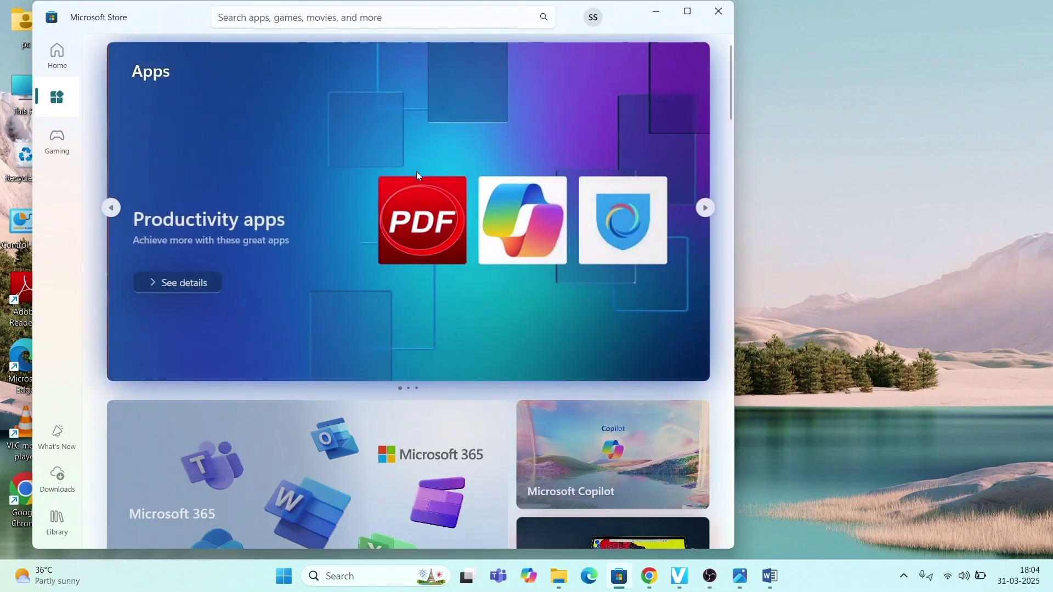
scroll(445, 285, down, 3)
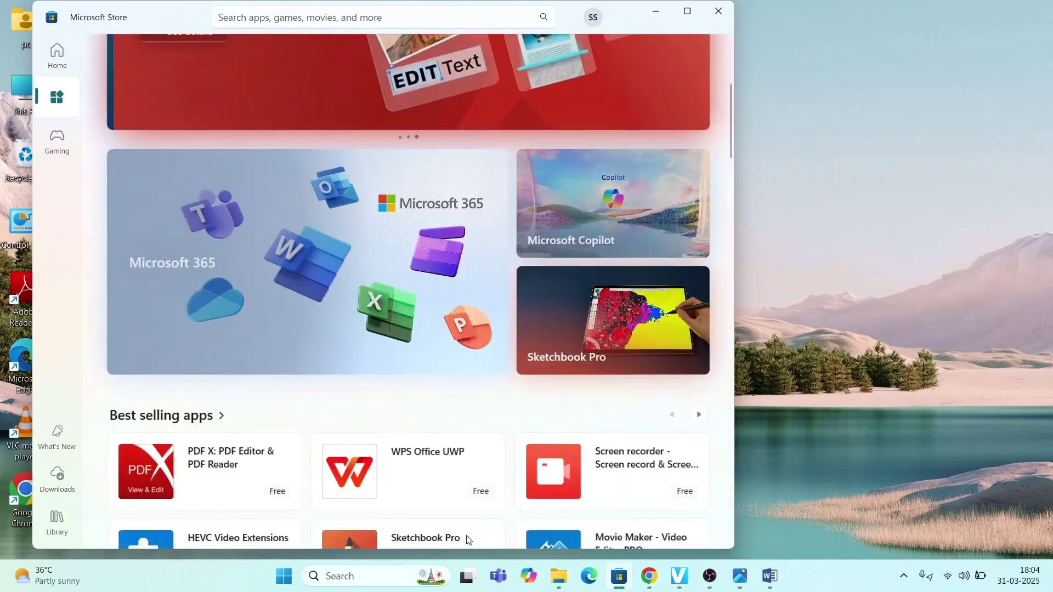
scroll(467, 540, down, 3)
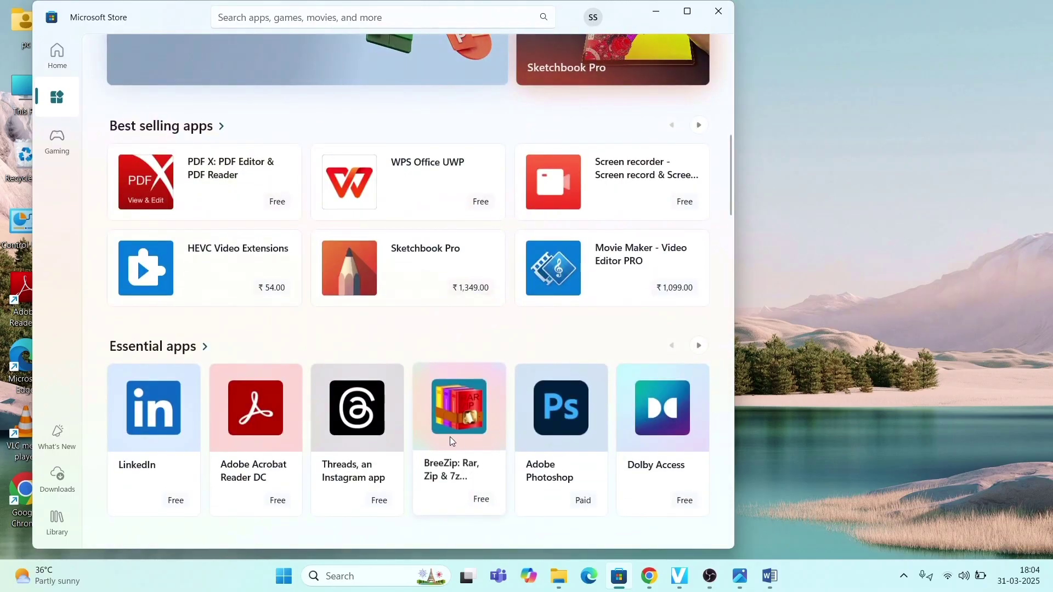
scroll(256, 346, down, 1)
scroll(272, 344, down, 3)
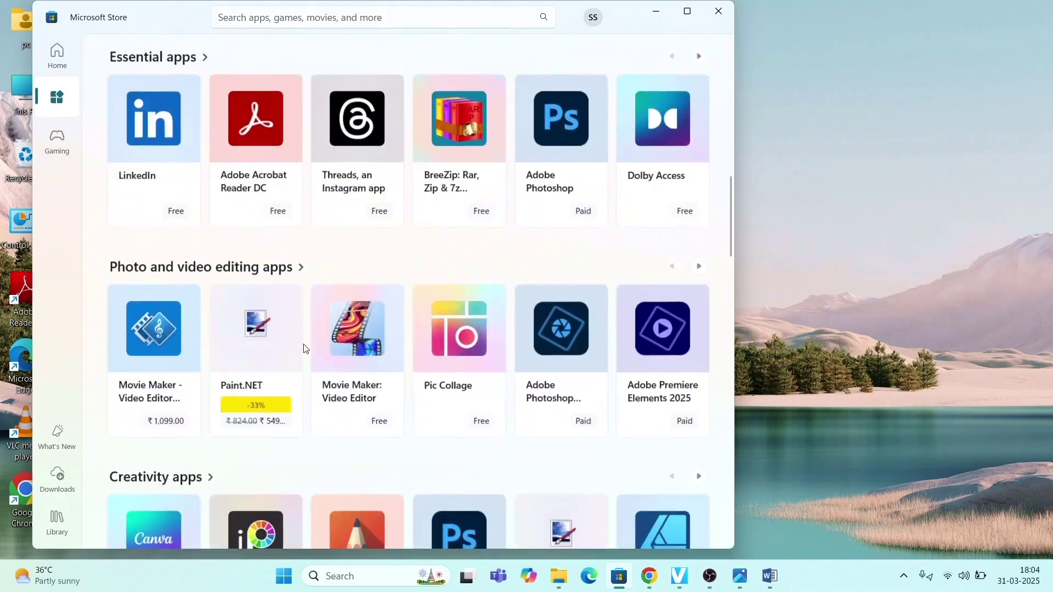
scroll(461, 373, down, 3)
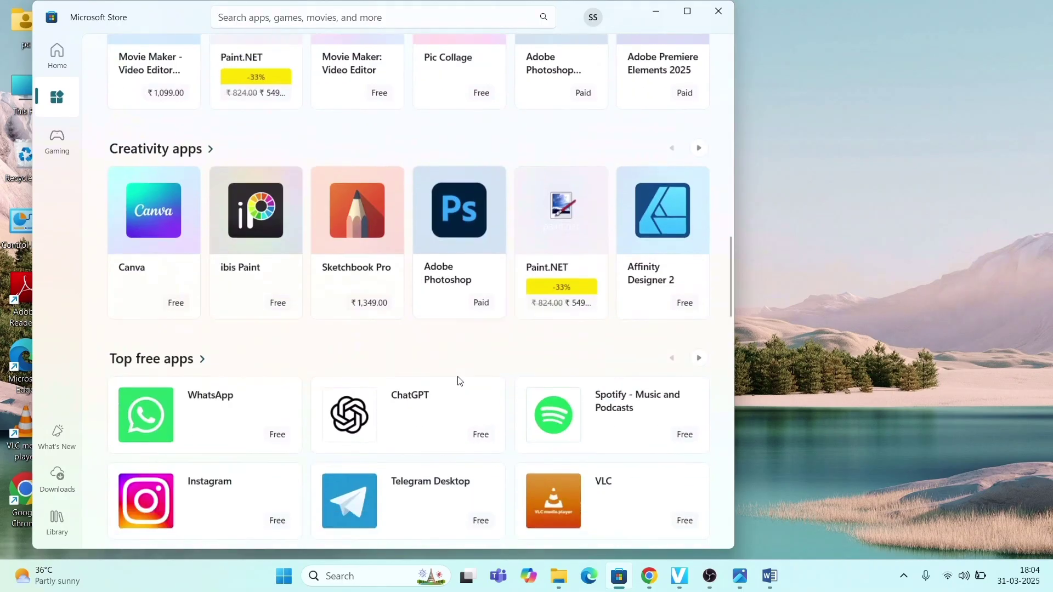
scroll(459, 374, down, 3)
scroll(458, 375, down, 3)
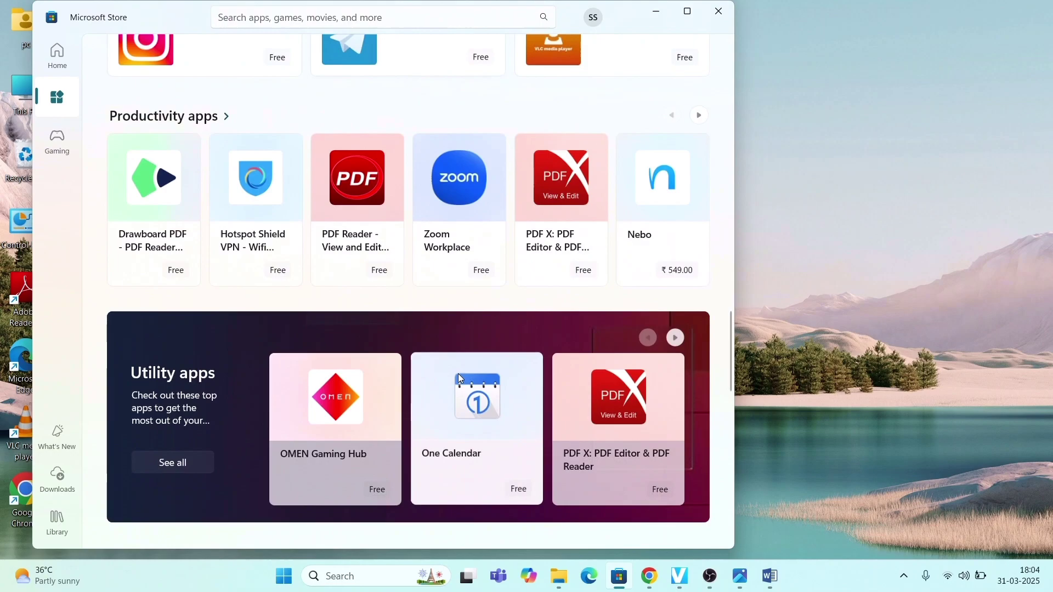
scroll(458, 373, up, 5)
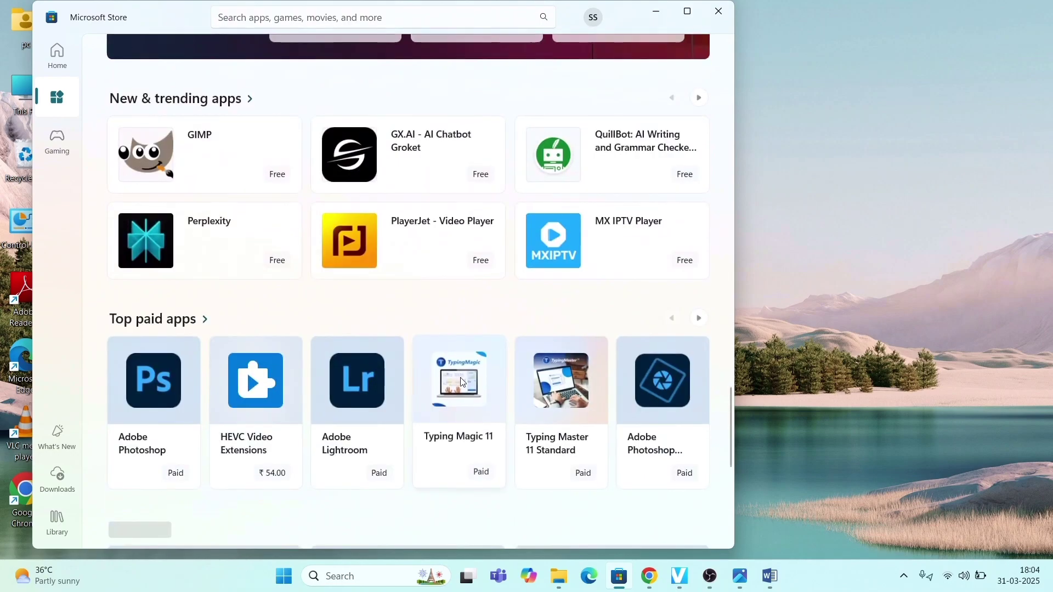
scroll(462, 380, up, 10)
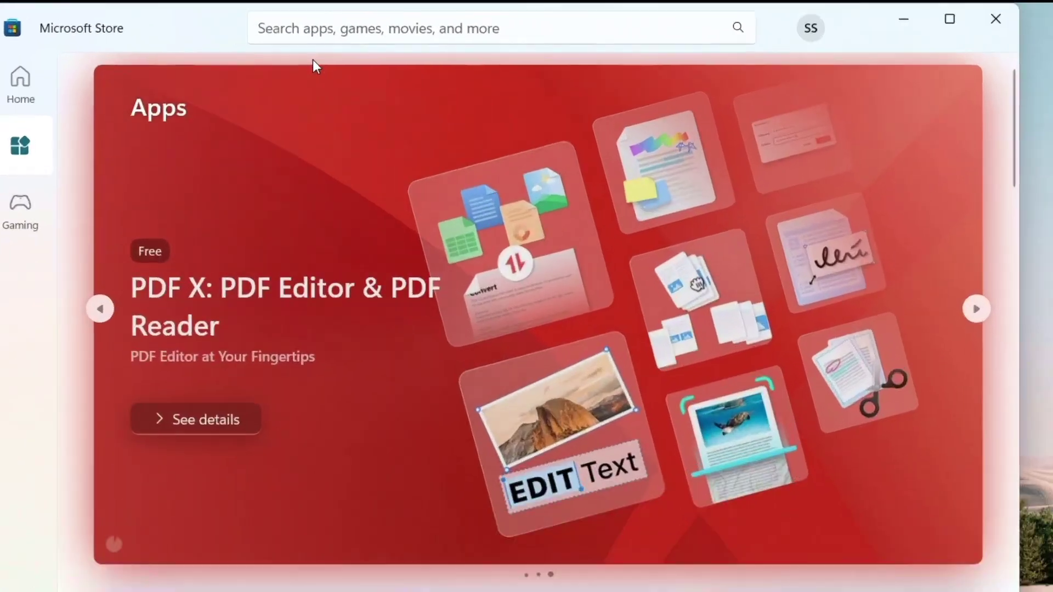
Search the Store for 'calendar' and maximize the window to see the results.
click(250, 15)
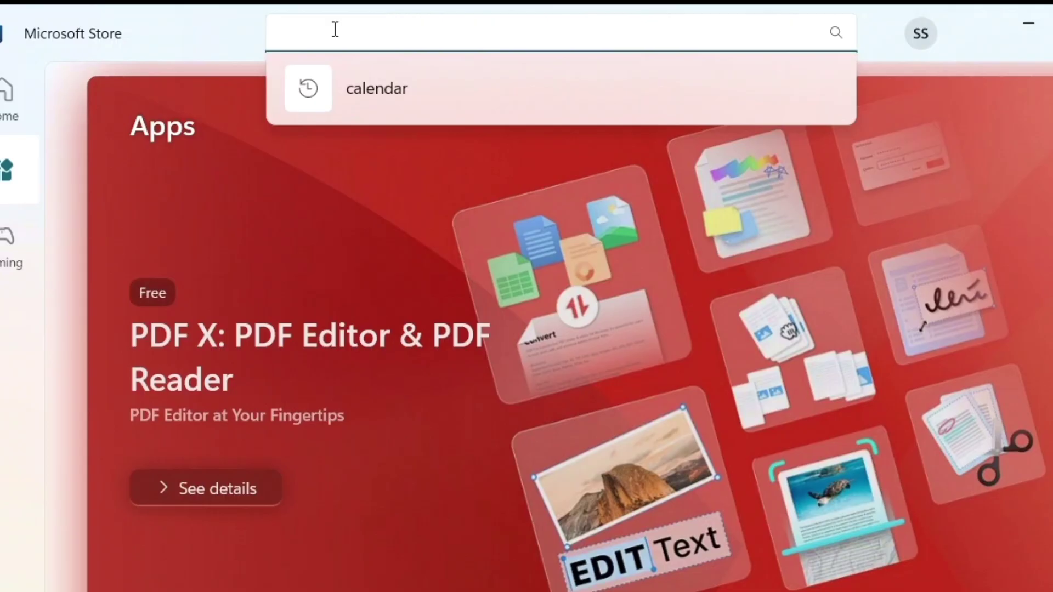
text(calendar)
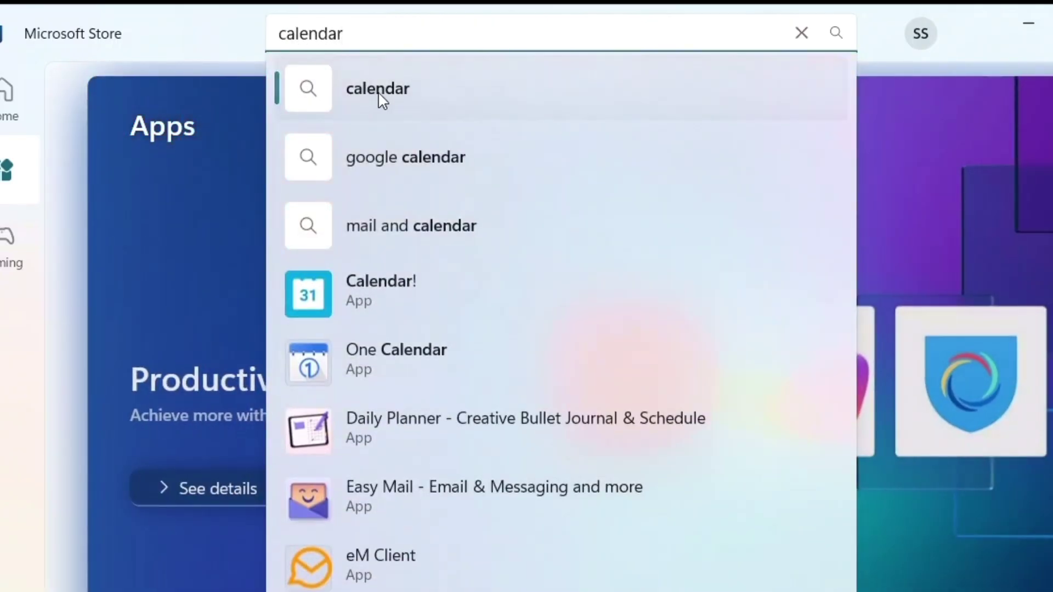
click(378, 98)
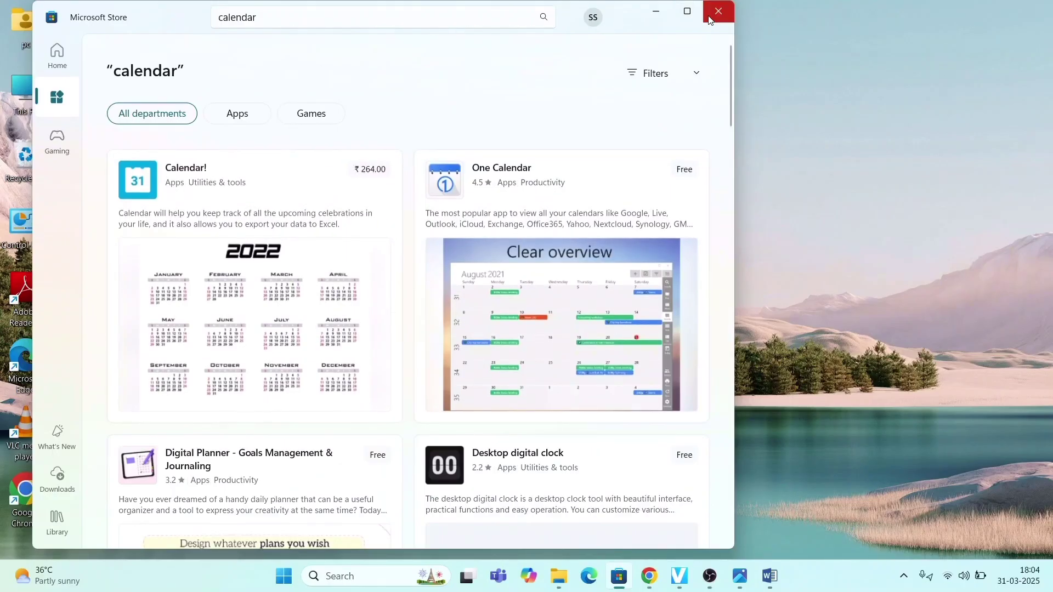
click(687, 11)
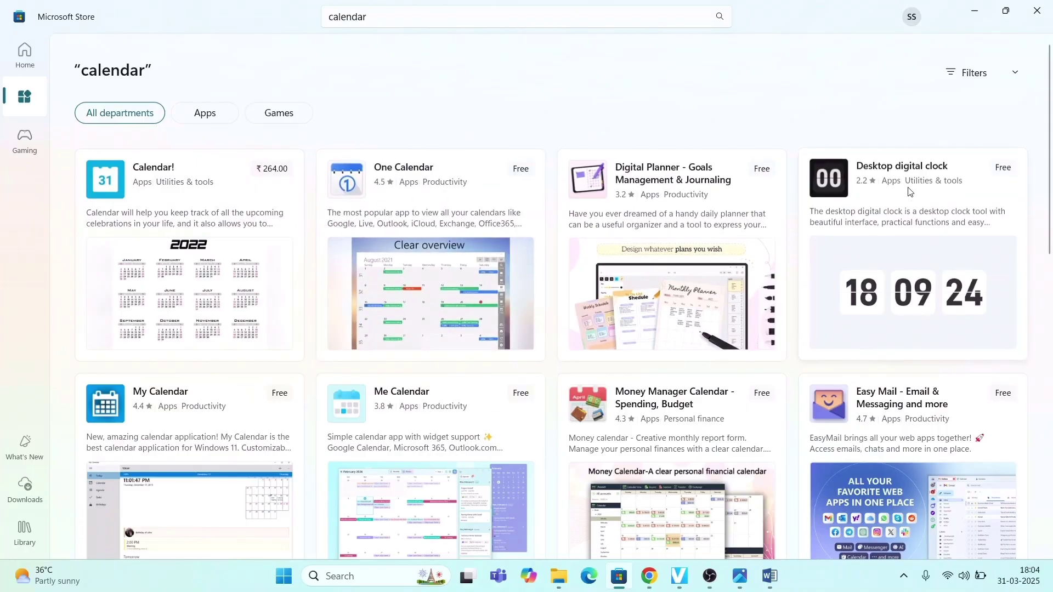
scroll(549, 365, down, 2)
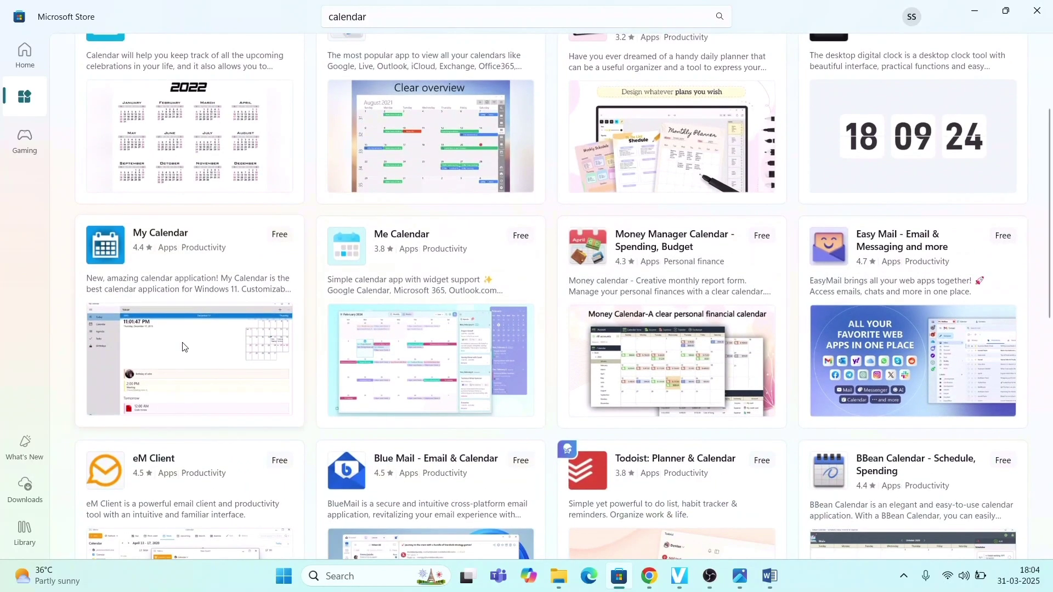
scroll(560, 377, down, 1)
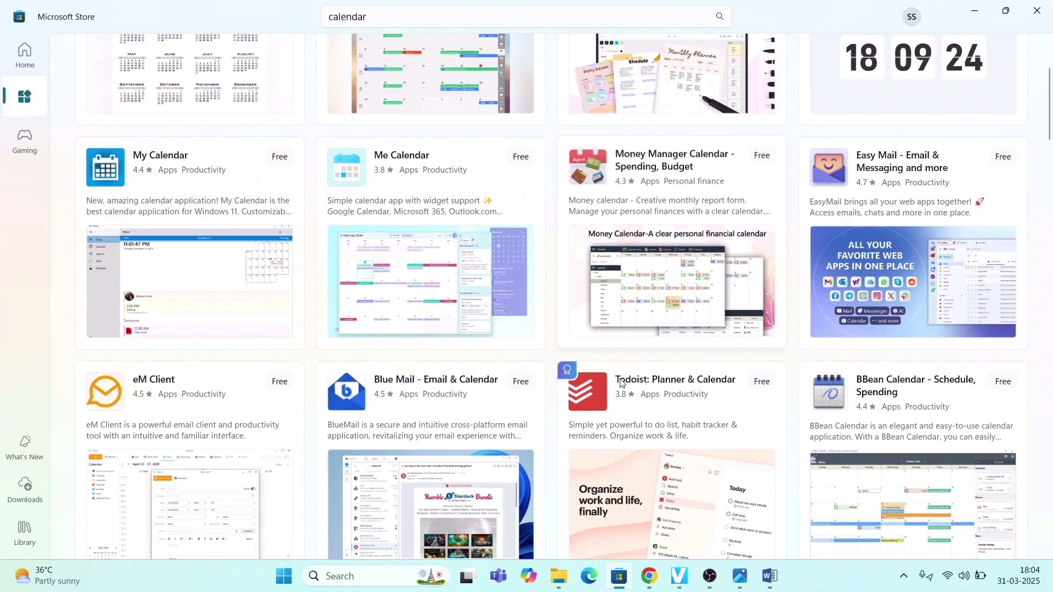
scroll(618, 383, up, 2)
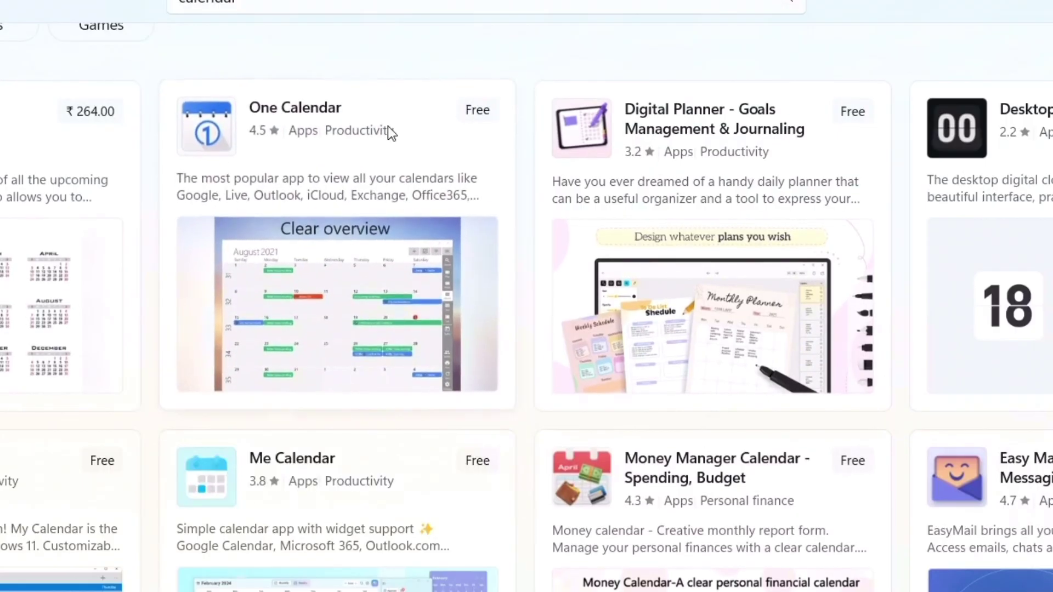
mouse_move(338, 247)
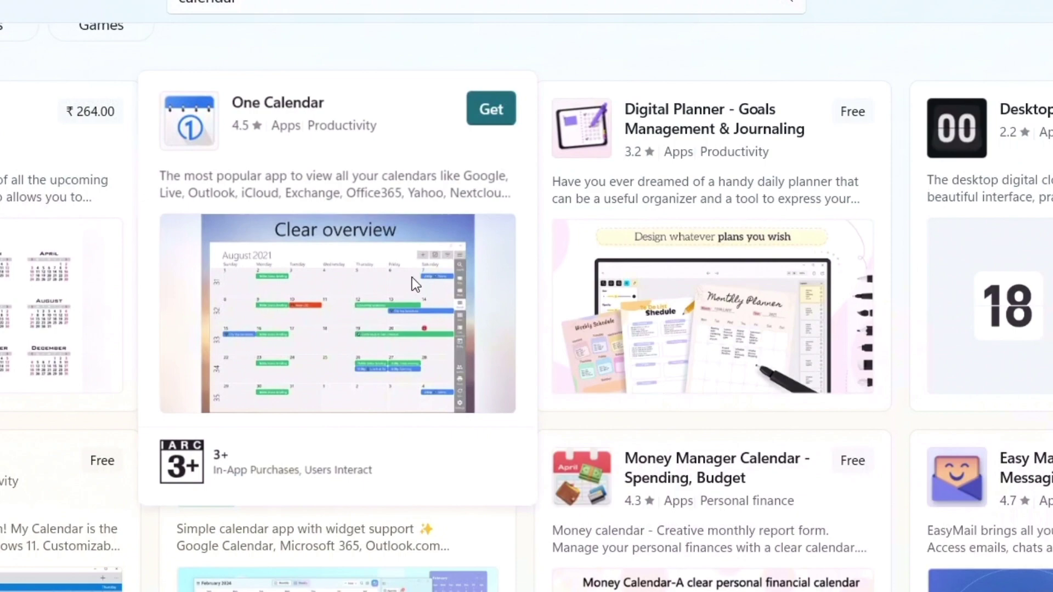
Install One Calendar via its Get button.
click(484, 110)
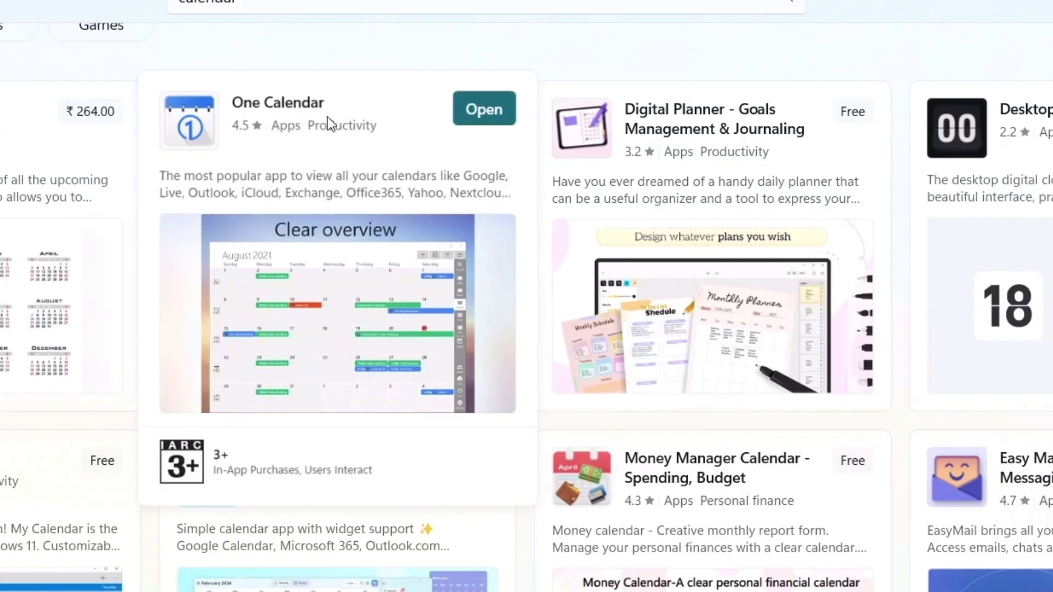
Launch One Calendar, choose the light-blue water theme and continue to account setup.
click(475, 110)
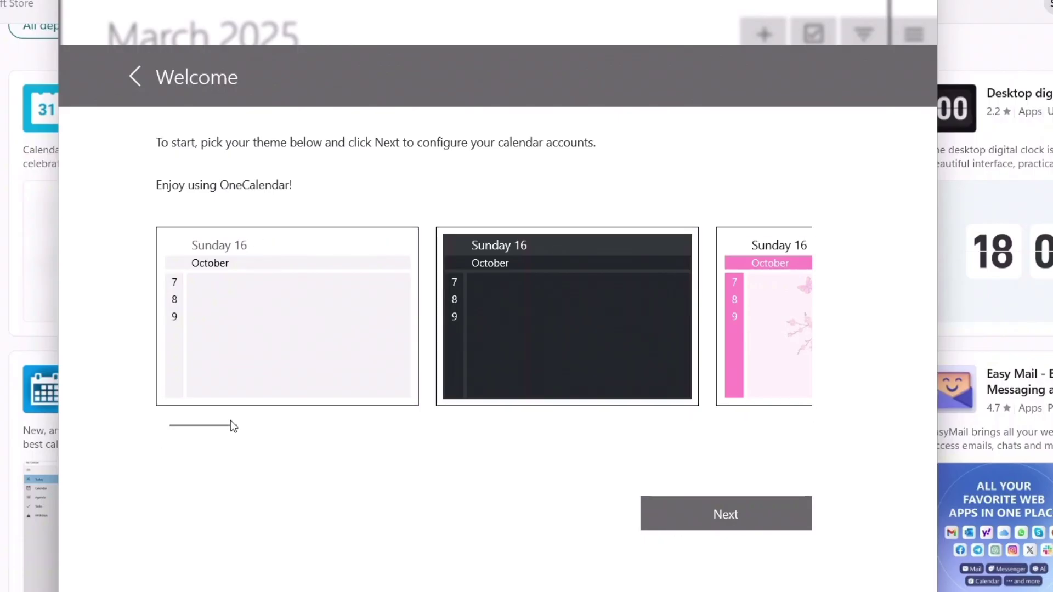
mouse_move(230, 426)
mouse_down()
mouse_move(833, 443)
mouse_move(322, 437)
mouse_up()
click(419, 329)
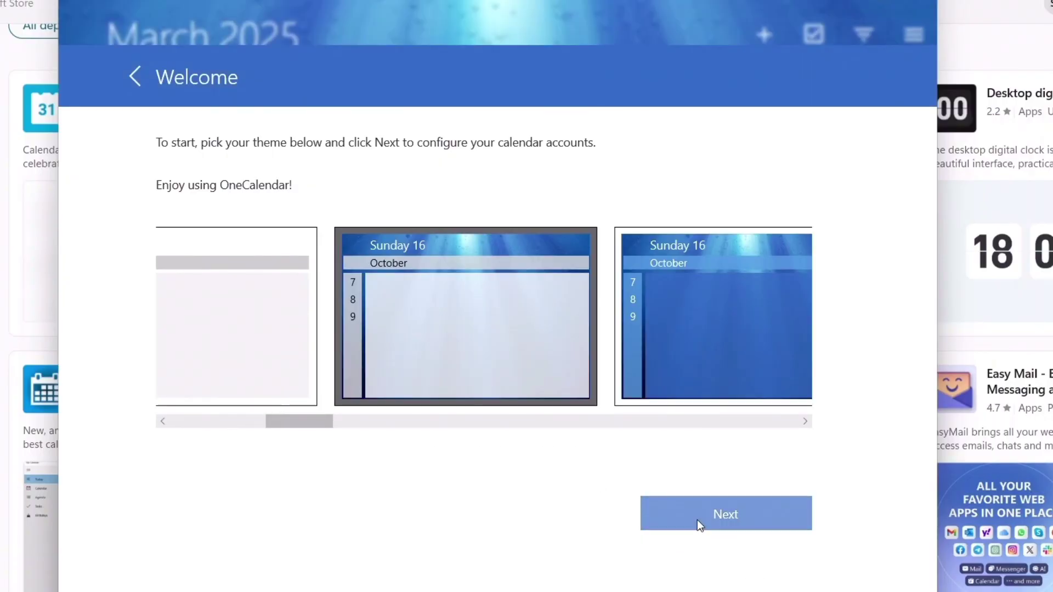
click(699, 518)
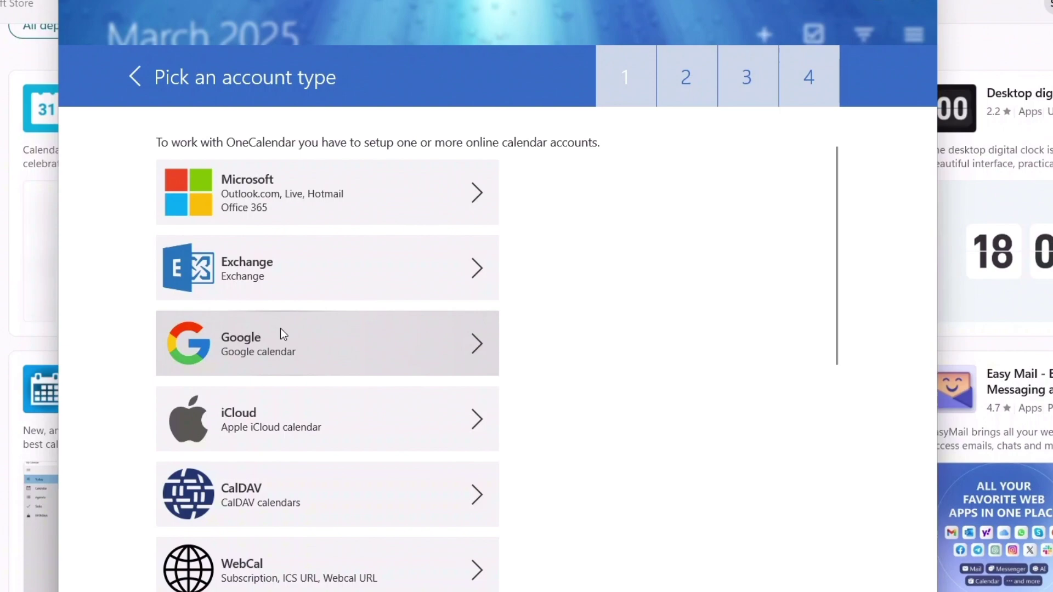
Choose Google as the account type and begin the Google sign-in.
click(239, 338)
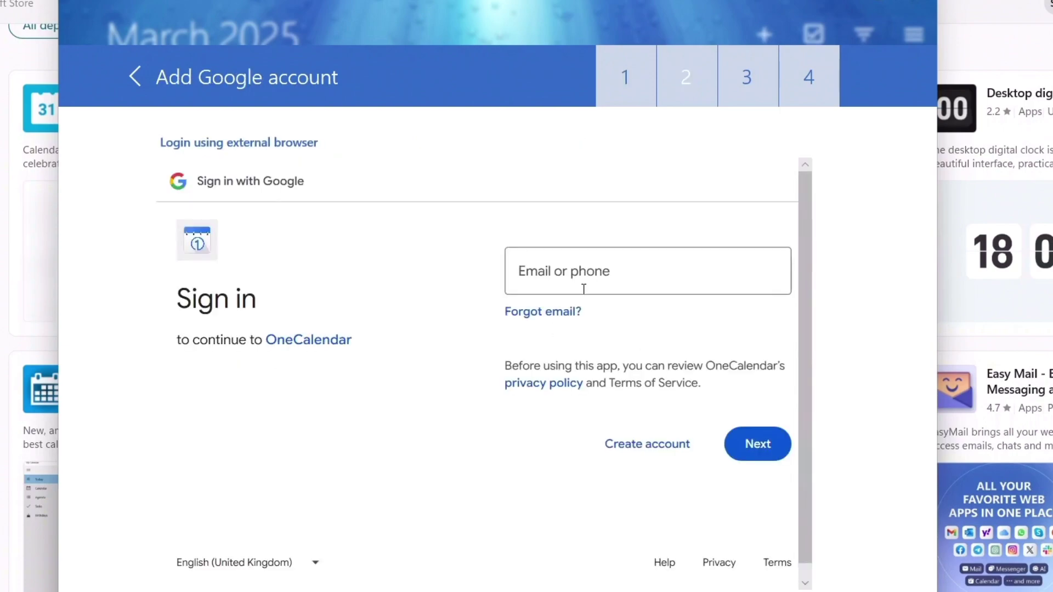
click(586, 290)
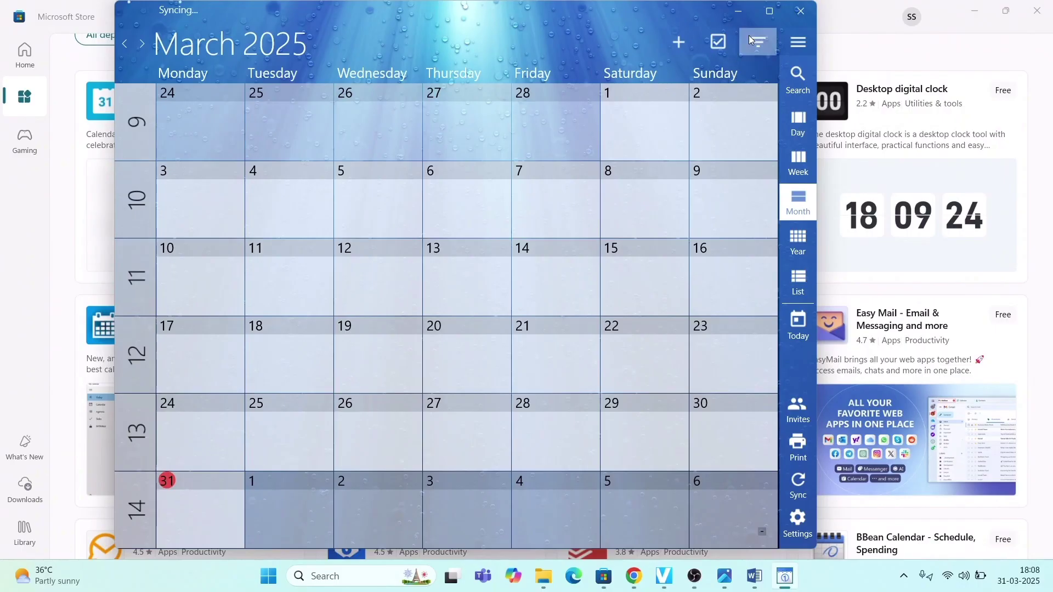
Maximize then close One Calendar, and minimize Microsoft Store to show the desktop.
click(768, 12)
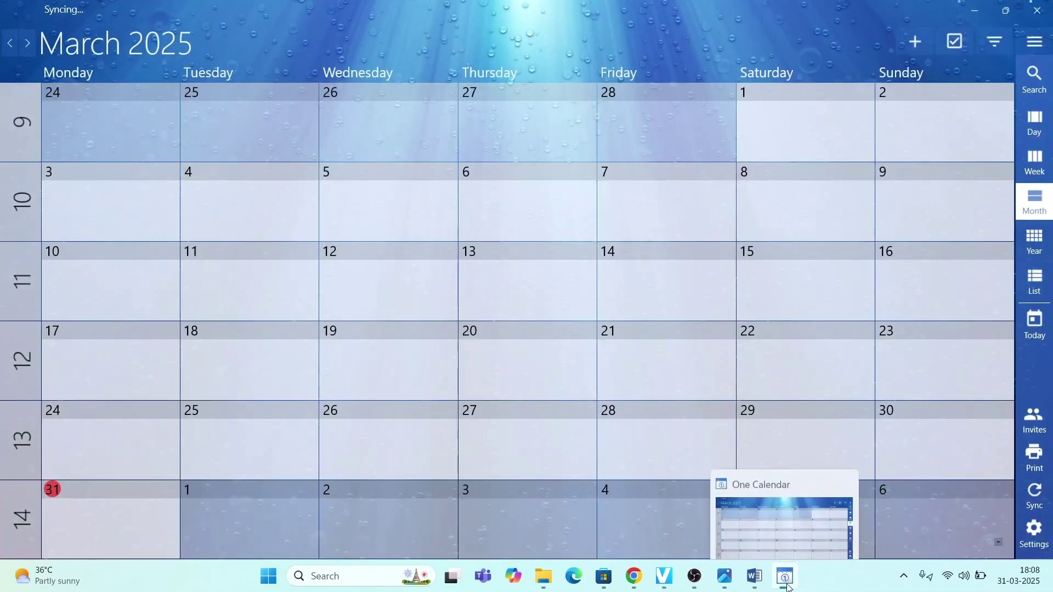
click(1040, 10)
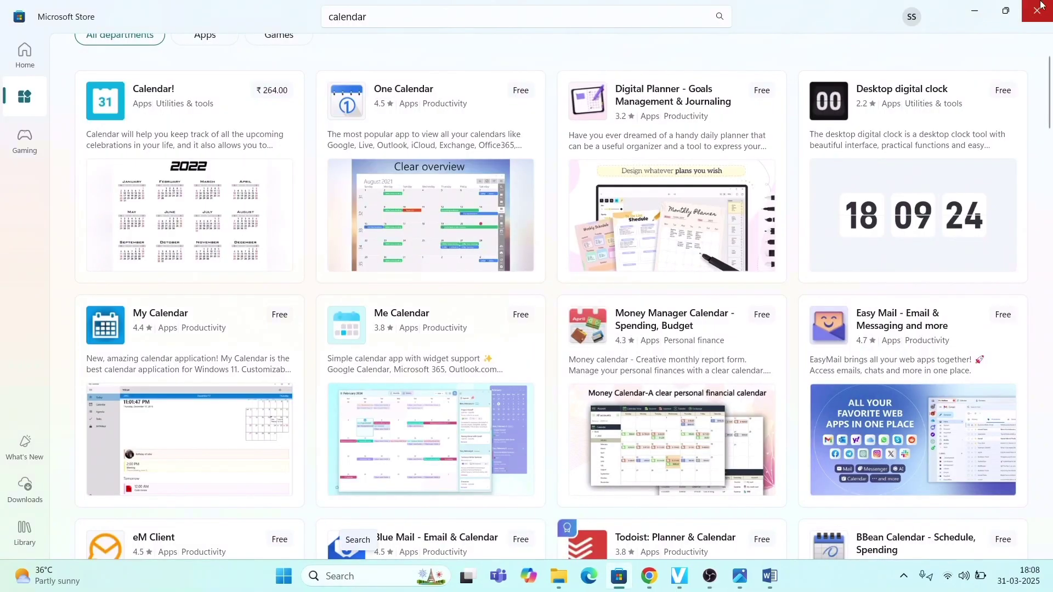
click(975, 11)
Find One Calendar in Windows Search, pin it to the taskbar and relaunch it from there.
click(350, 578)
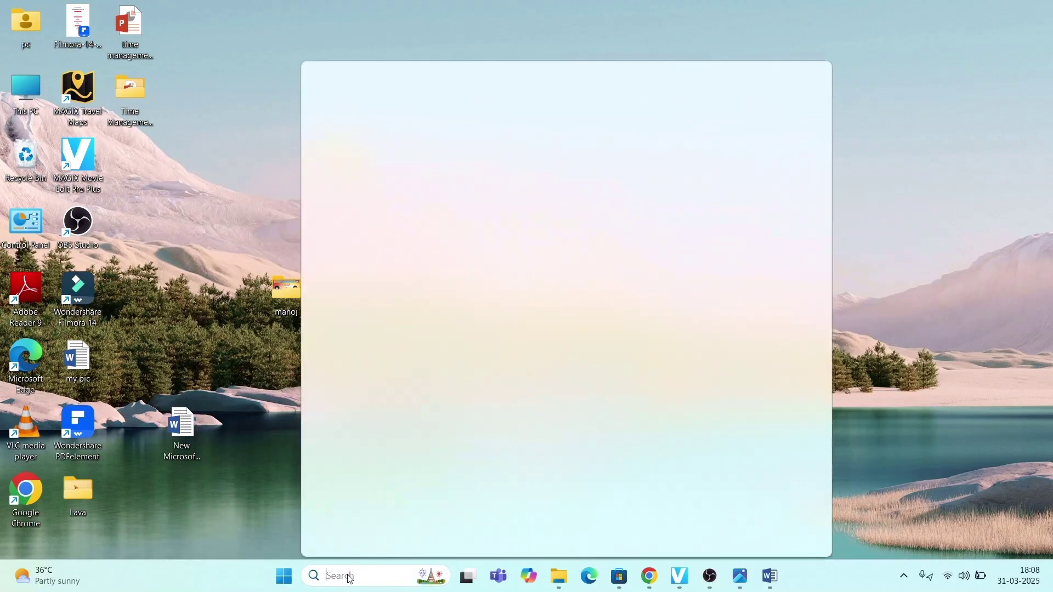
text(ONE)
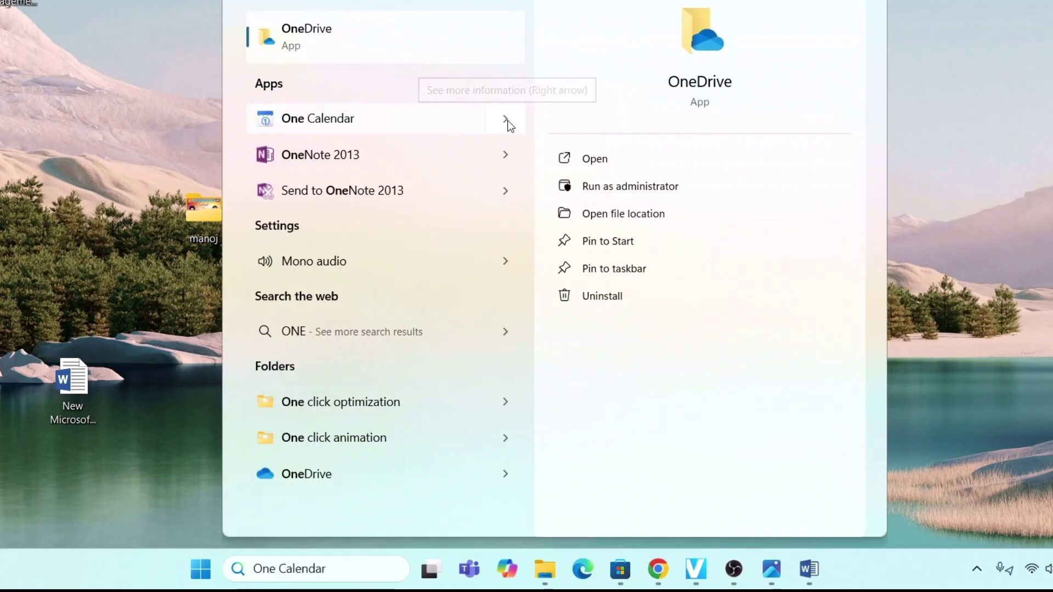
click(507, 124)
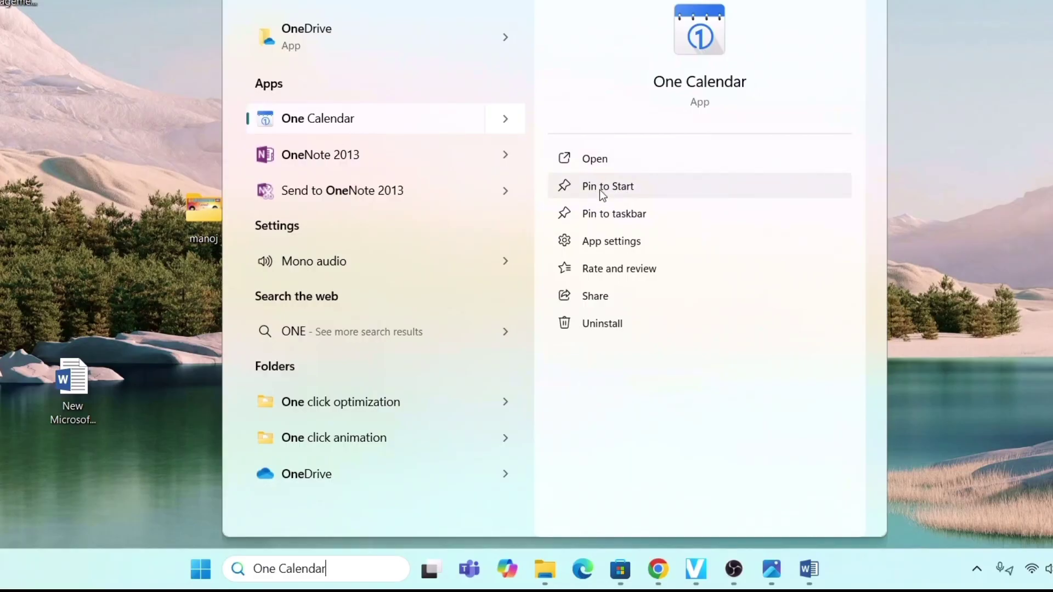
click(605, 217)
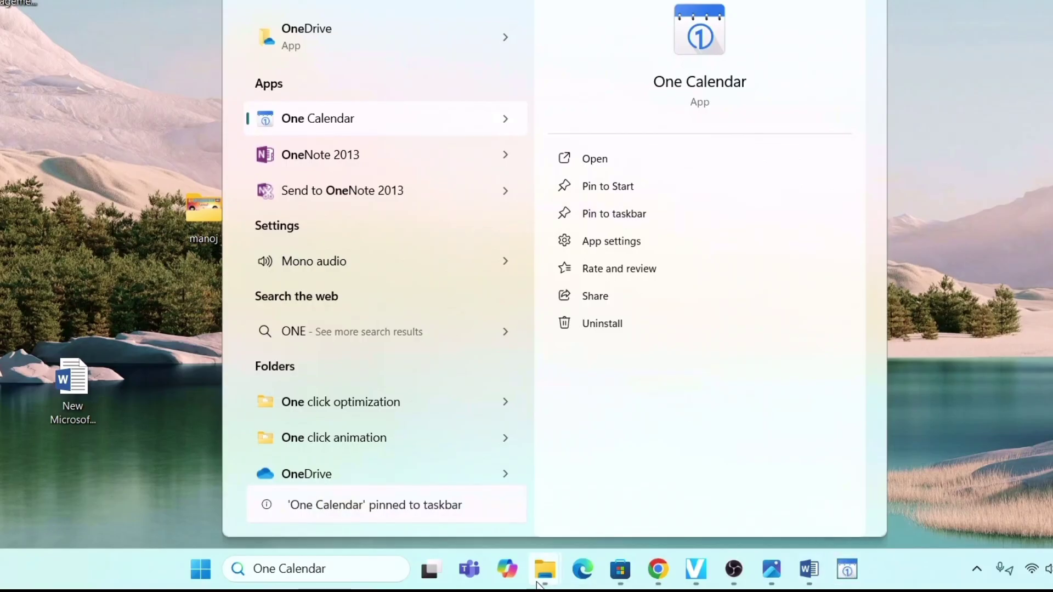
click(849, 573)
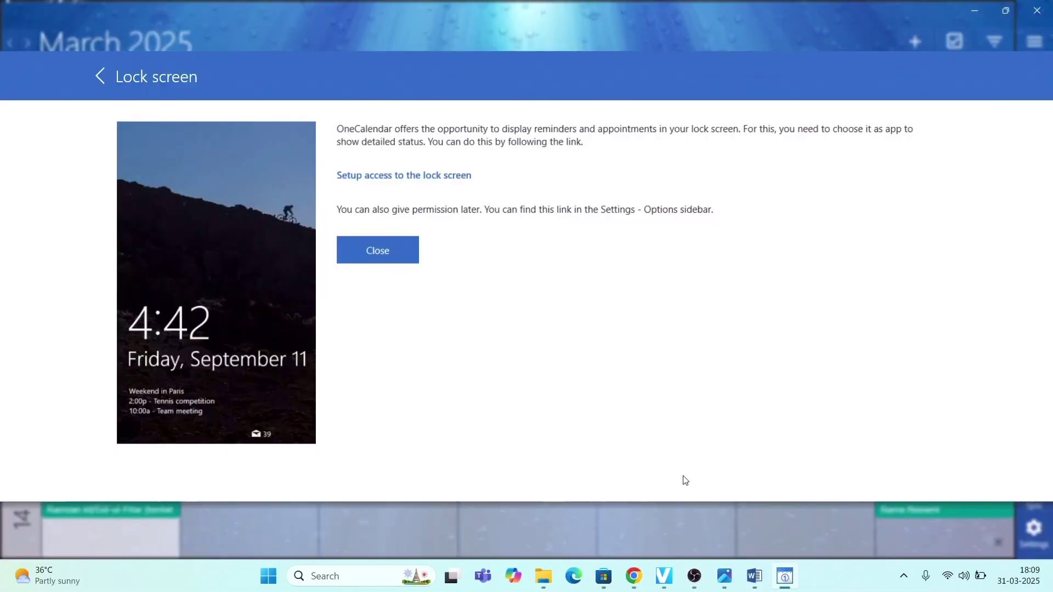
Dismiss the lock-screen setup page to return to the March 2025 month view.
click(379, 252)
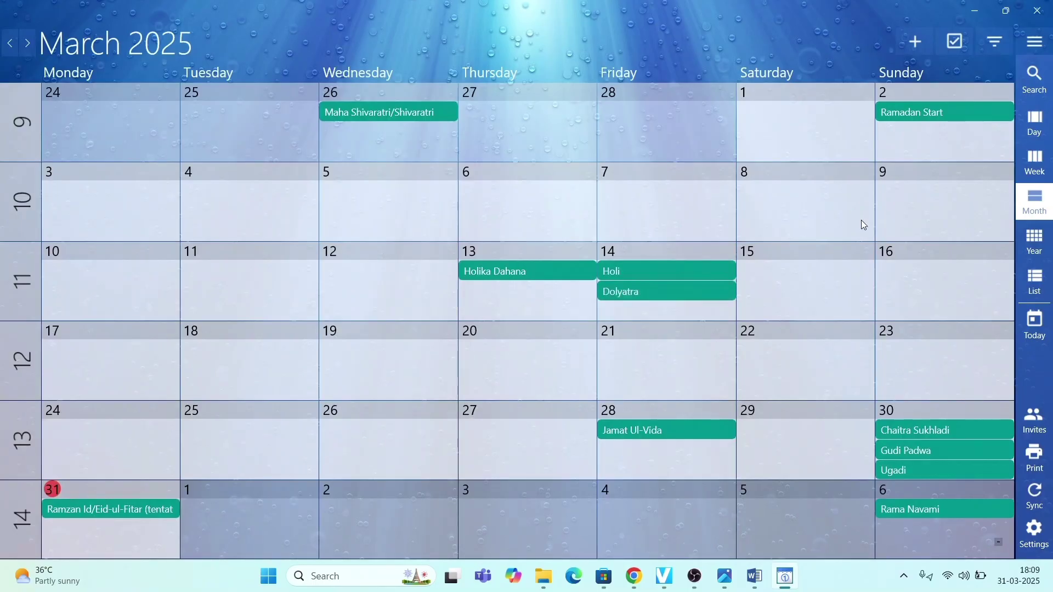
Start a new event on 18 March 2025, keeping that start date, and begin its subject.
double_click(286, 348)
click(245, 354)
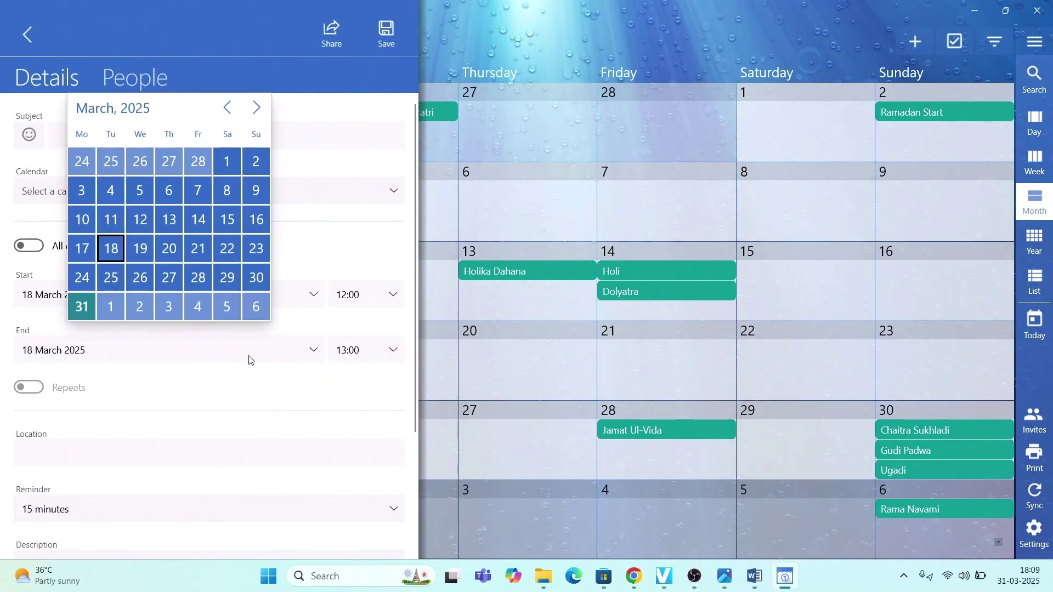
click(282, 126)
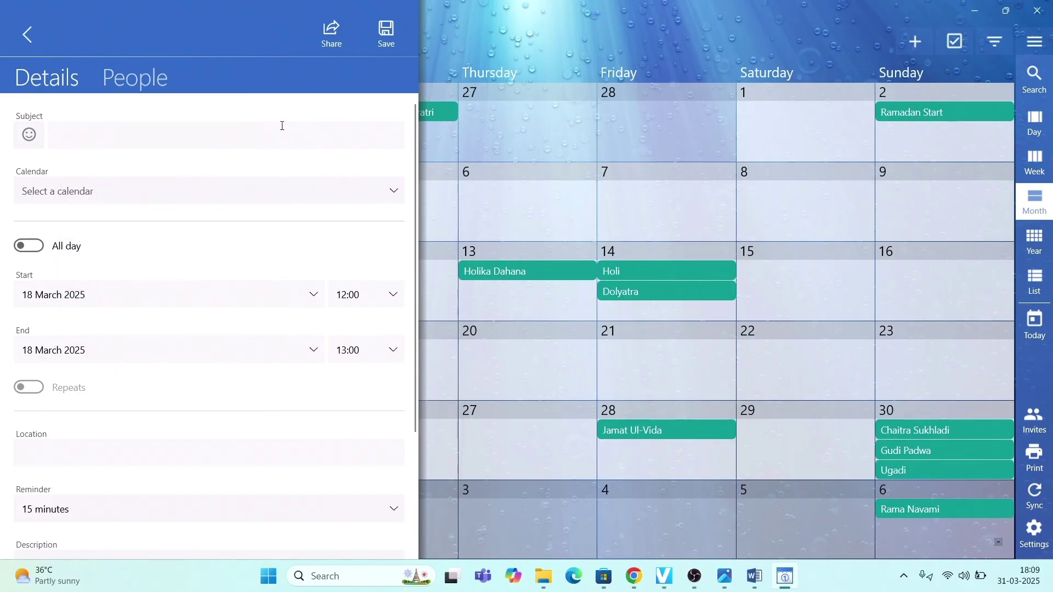
click(107, 138)
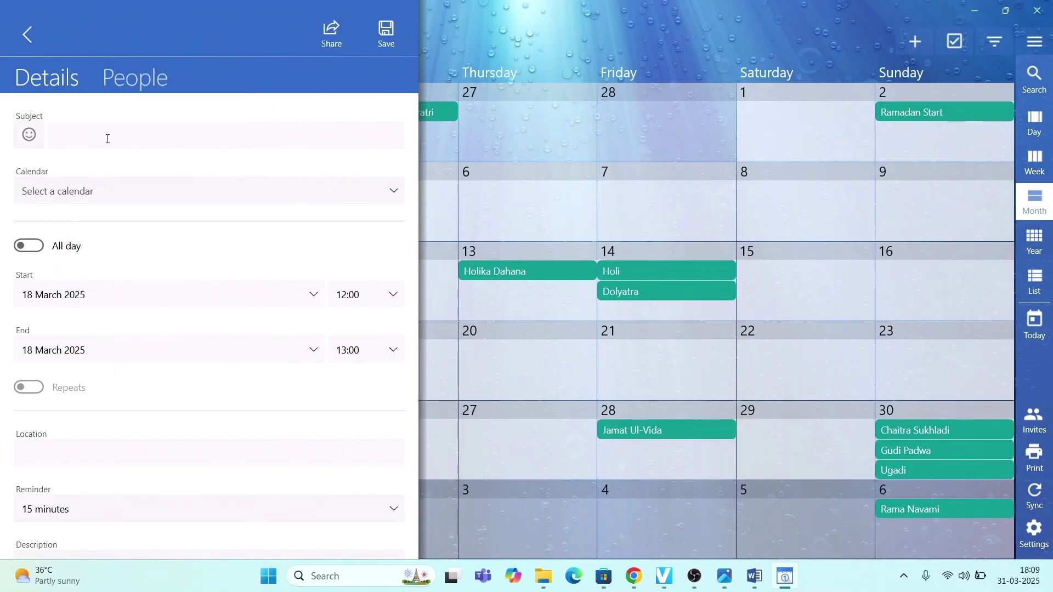